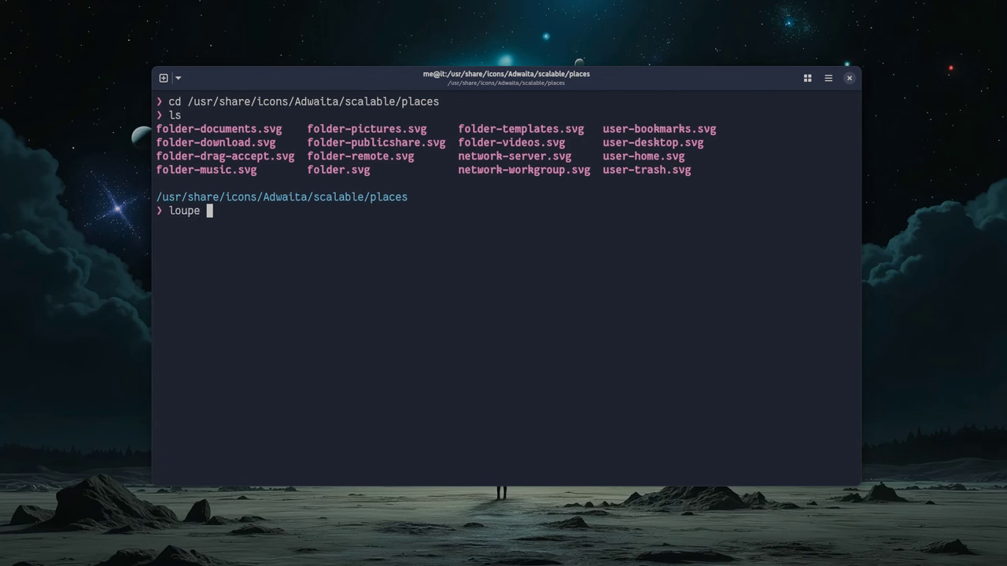
# Open /usr/share/icons/Adwaita/scalable/places/folder.svg in Loupe, zoomed in and fullscreen.
pyautogui.press('Tab')
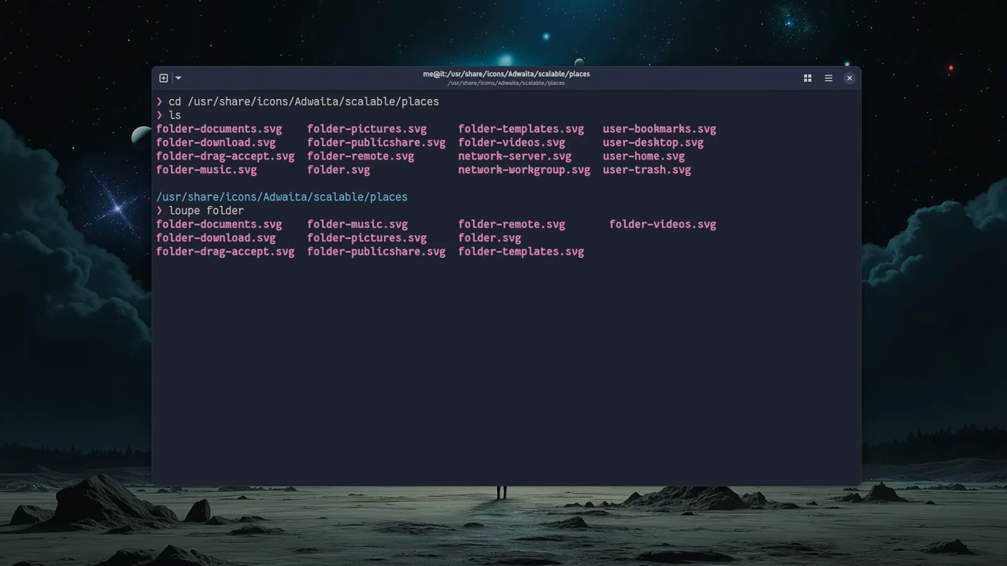
pyautogui.press('Return')
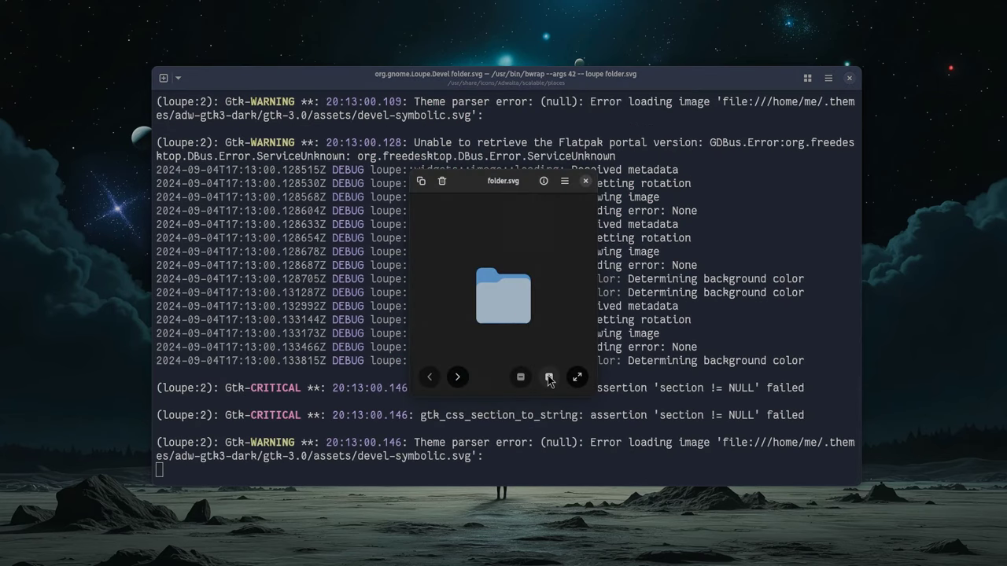
pyautogui.click(548, 377)
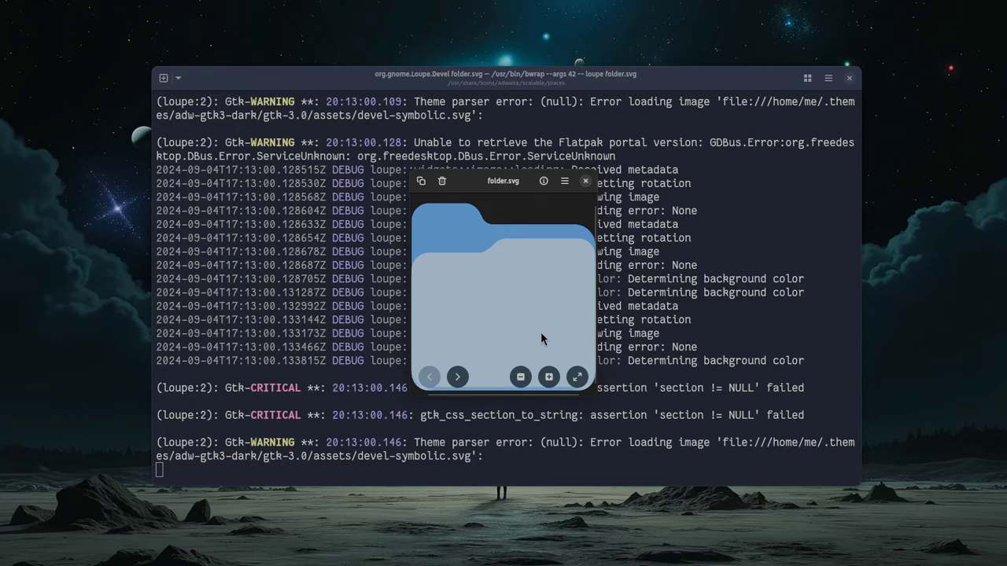
pyautogui.click(581, 378)
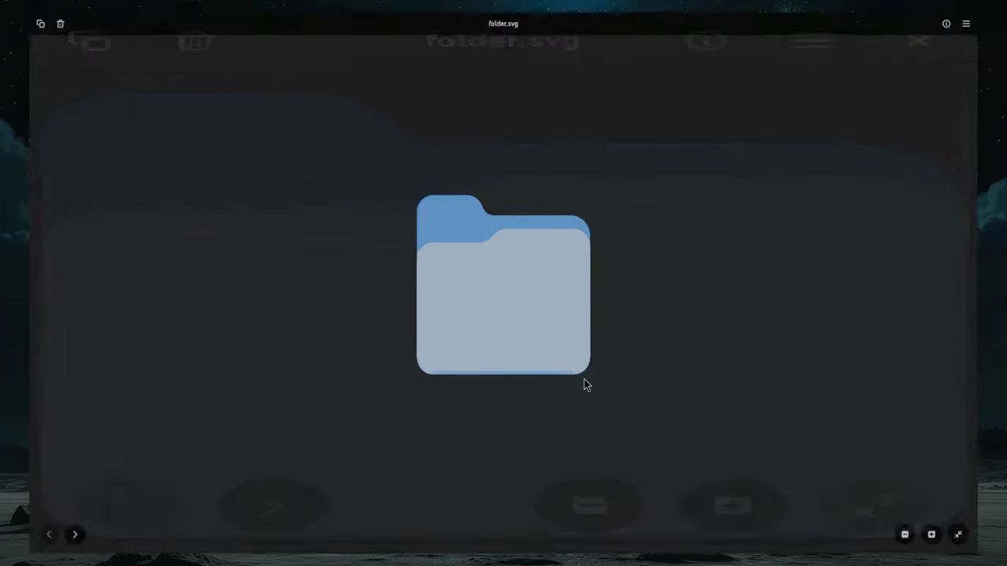
pyautogui.scroll(5, 584, 379)
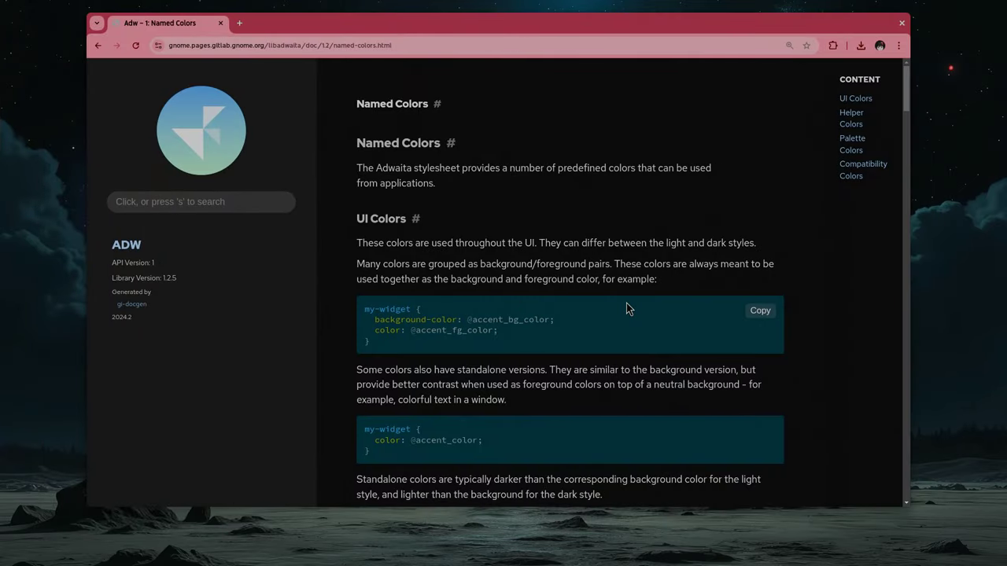
pyautogui.scroll(-12, 627, 303)
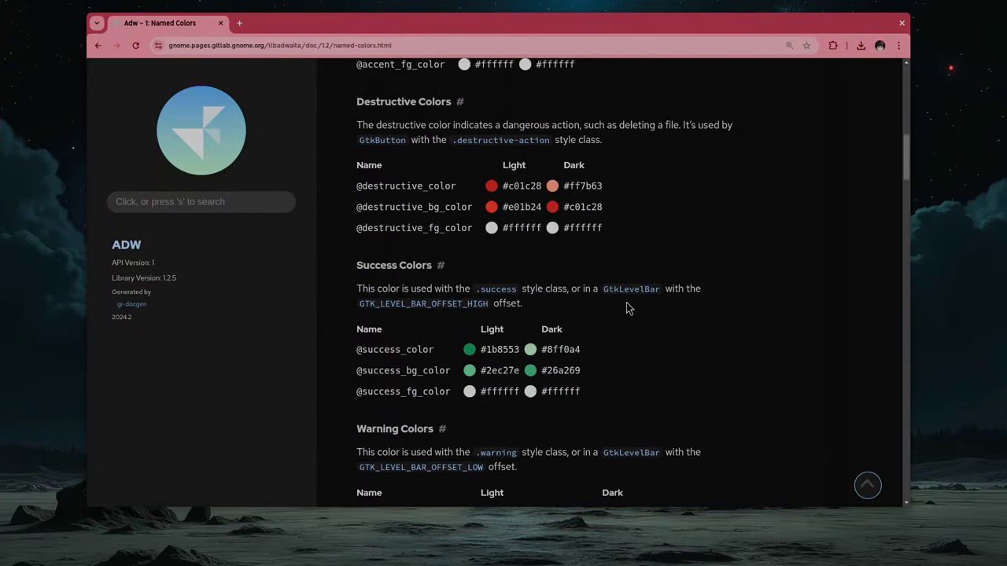
pyautogui.scroll(-15, 626, 302)
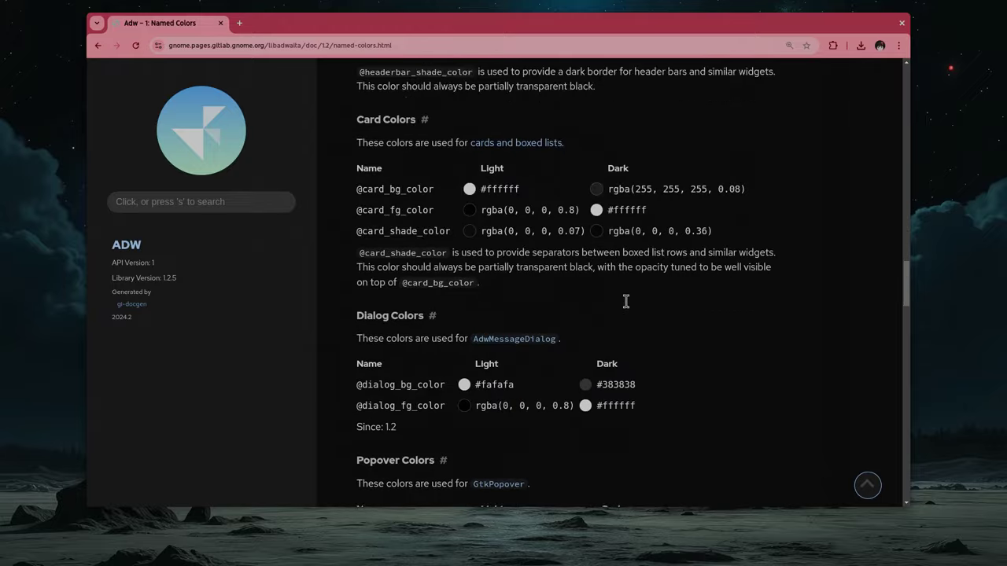
pyautogui.scroll(-6, 626, 303)
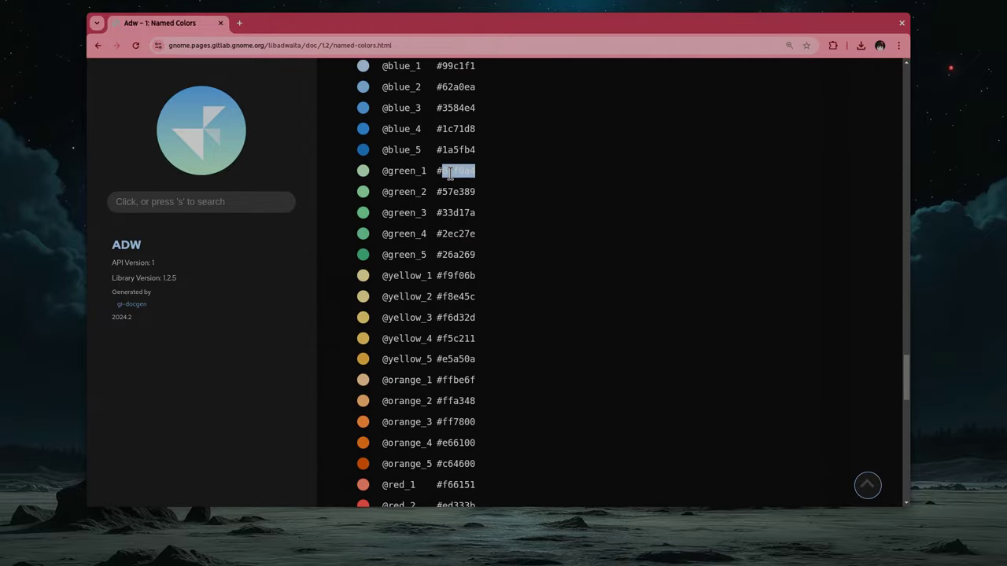
# Fill the folder's front panel with #8ff0a4.
pyautogui.hotkey('alt', 'Tab')
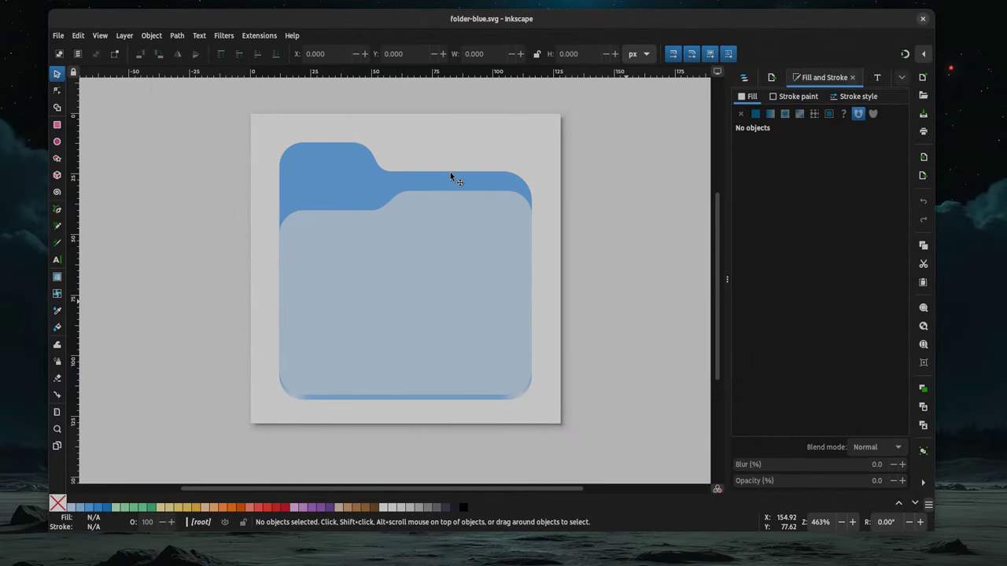
pyautogui.click(442, 292)
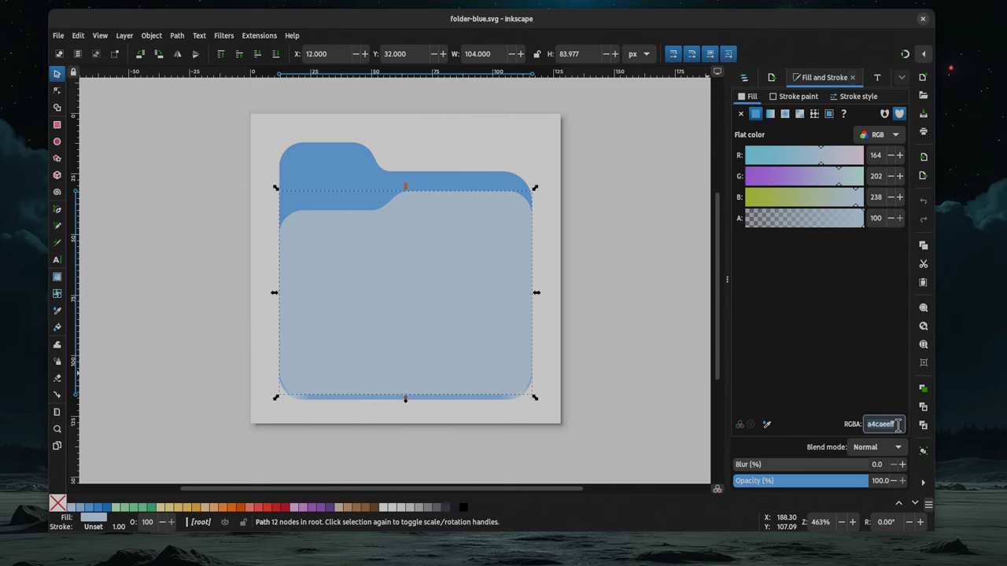
pyautogui.write('8ff0a4')
# Fill the folder's back panel with #26a269.
pyautogui.hotkey('alt', 'Tab')
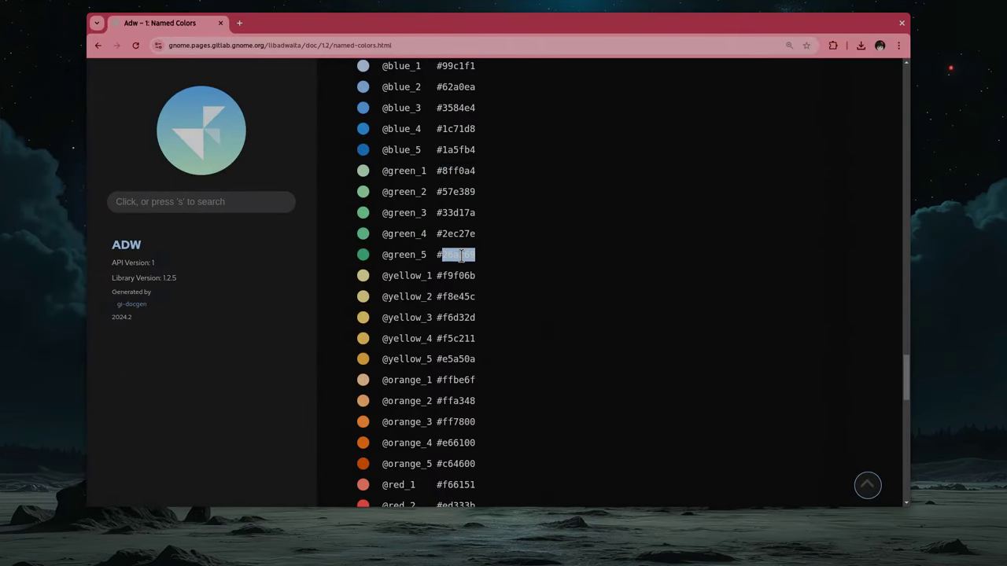
pyautogui.hotkey('alt', 'Tab')
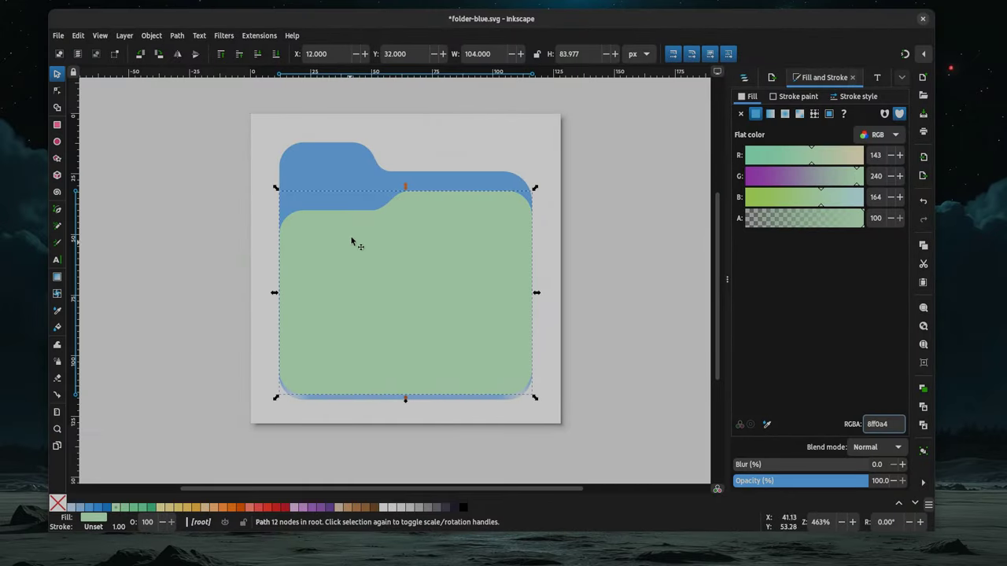
pyautogui.click(346, 164)
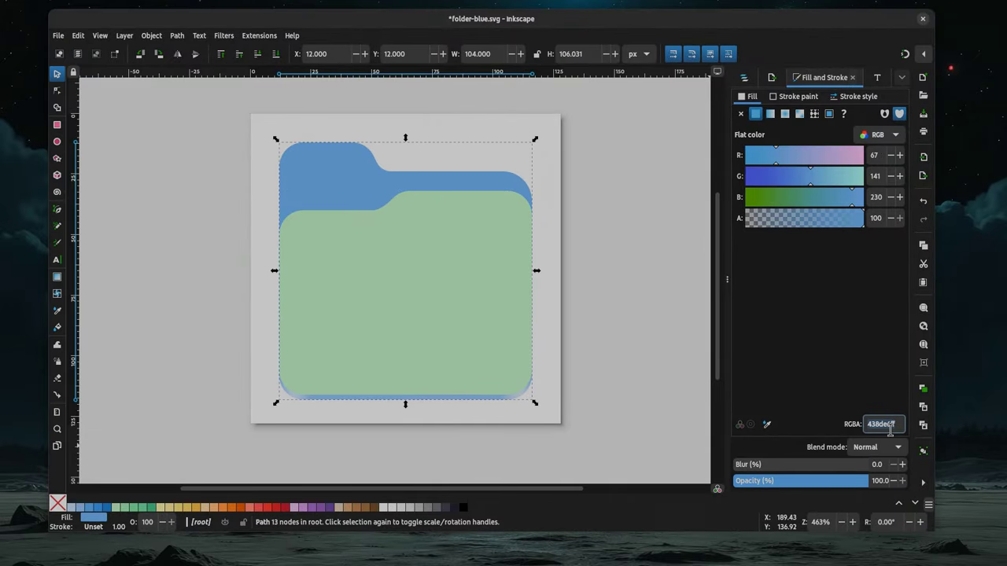
pyautogui.write('#26a269')
pyautogui.press('Return')
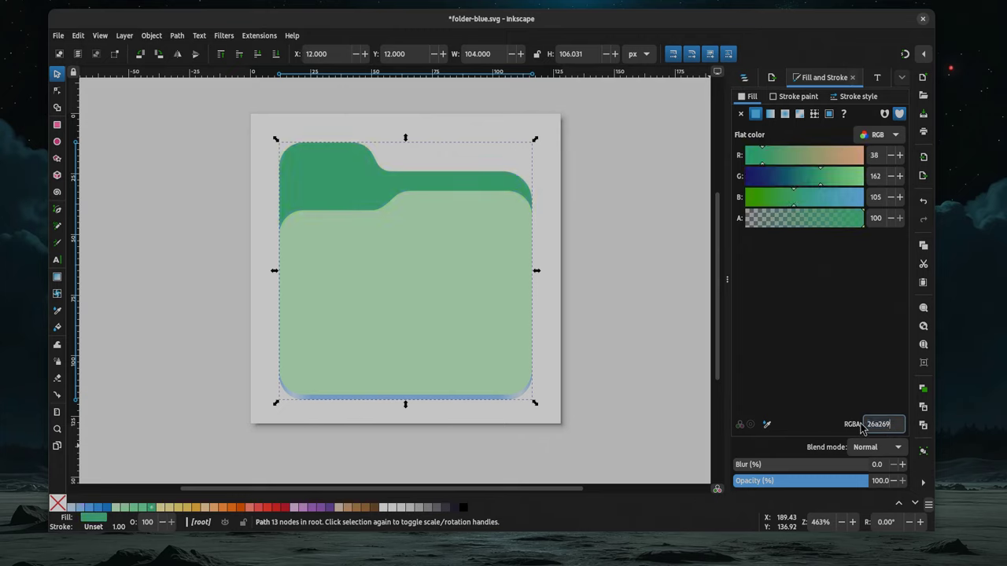
# Select the blue gradient strip along the folder's bottom with the Node tool.
pyautogui.click(494, 405)
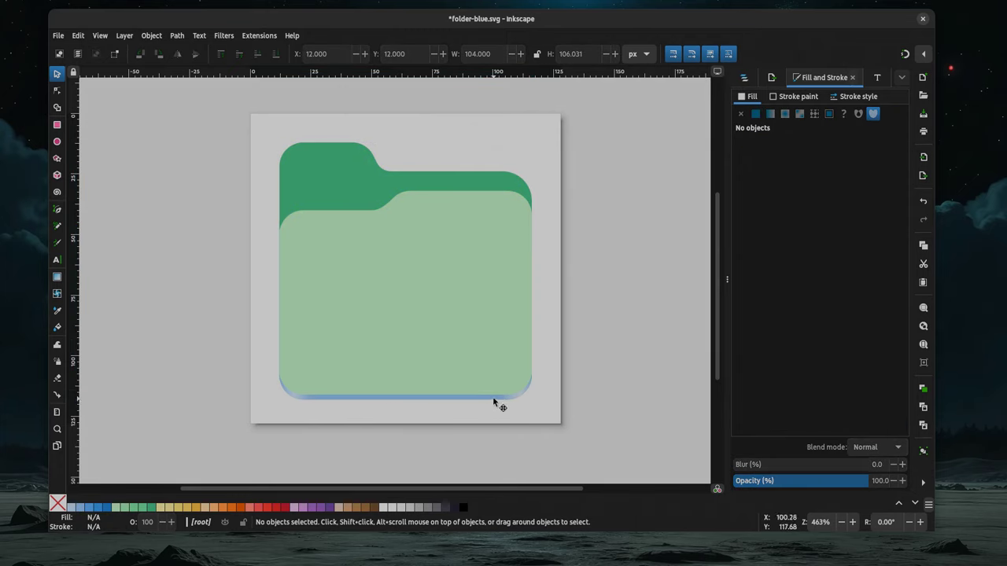
pyautogui.click(493, 397)
pyautogui.press('n')
pyautogui.click(497, 400)
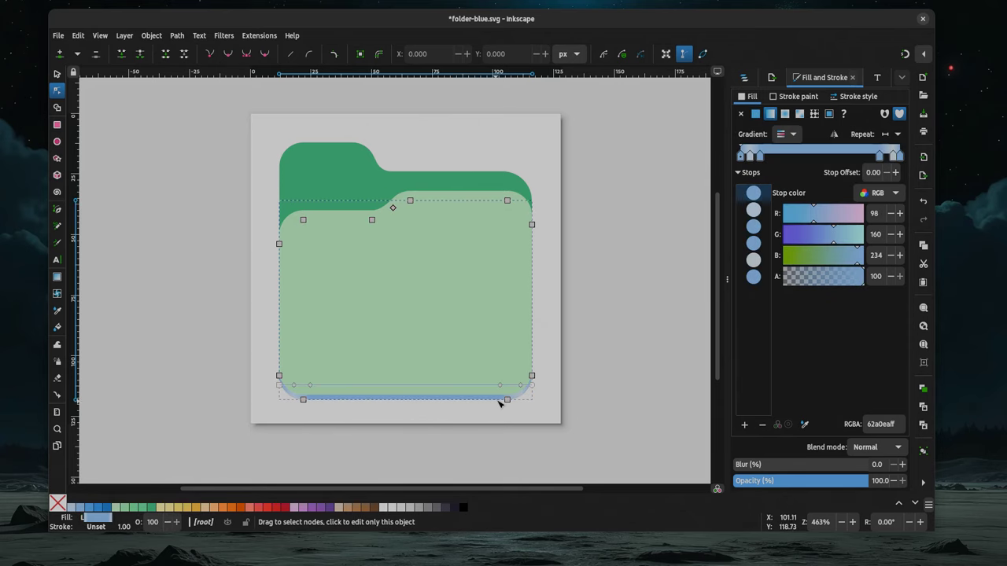
pyautogui.click(499, 399)
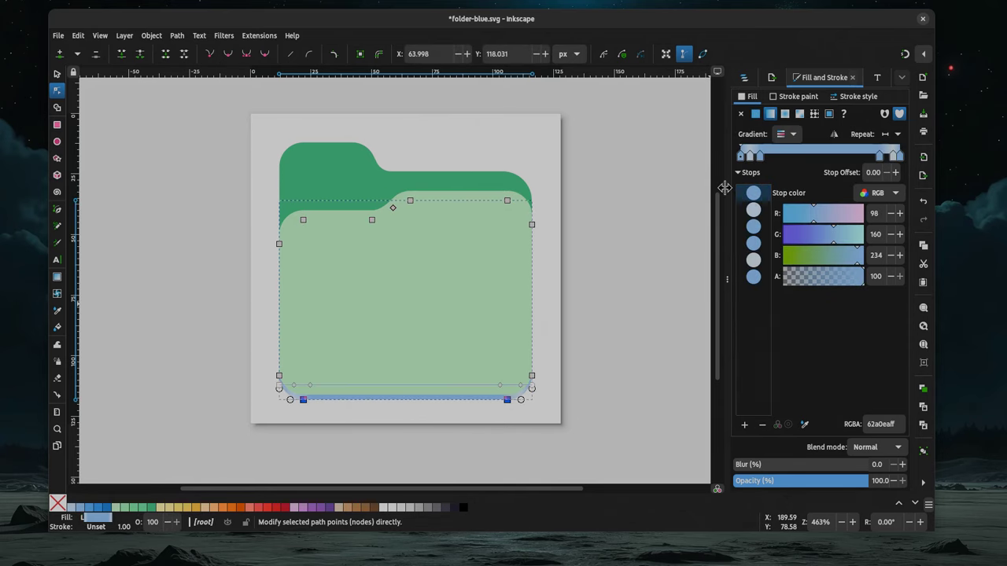
# Recolour the strip's gradient stops green in Fill and Stroke, lowering the last stop's alpha.
pyautogui.moveTo(724, 187); pyautogui.dragTo(622, 196)
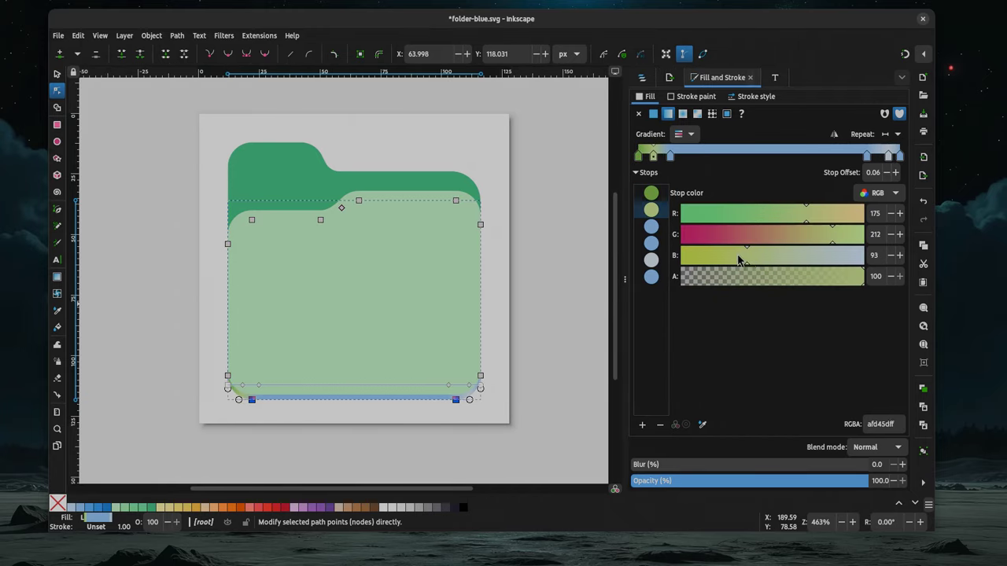
pyautogui.click(650, 276)
pyautogui.click(822, 276)
pyautogui.moveTo(822, 276); pyautogui.dragTo(796, 276)
pyautogui.click(765, 262)
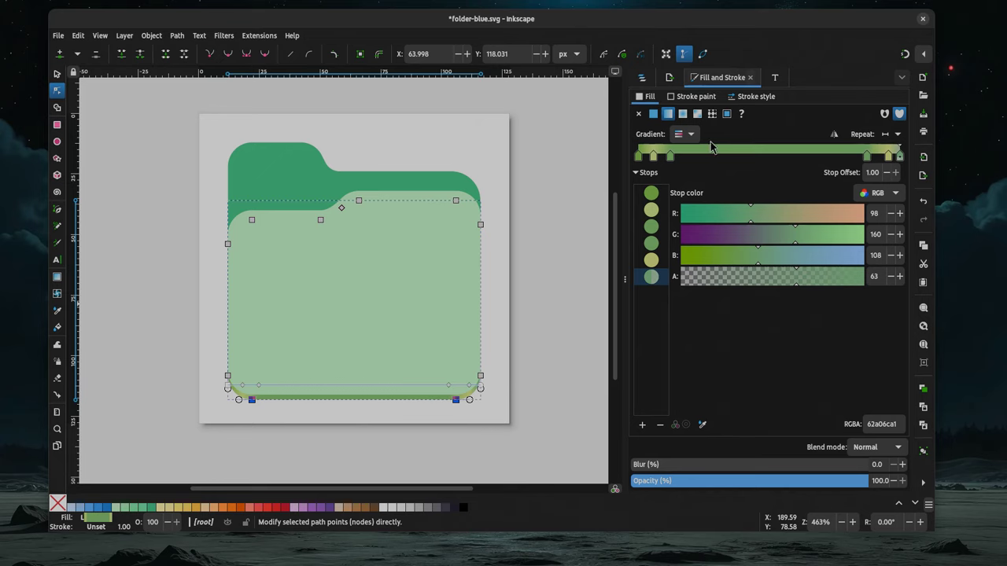
# Select all three folder paths in the Export panel and export them as path6.png.
pyautogui.click(672, 78)
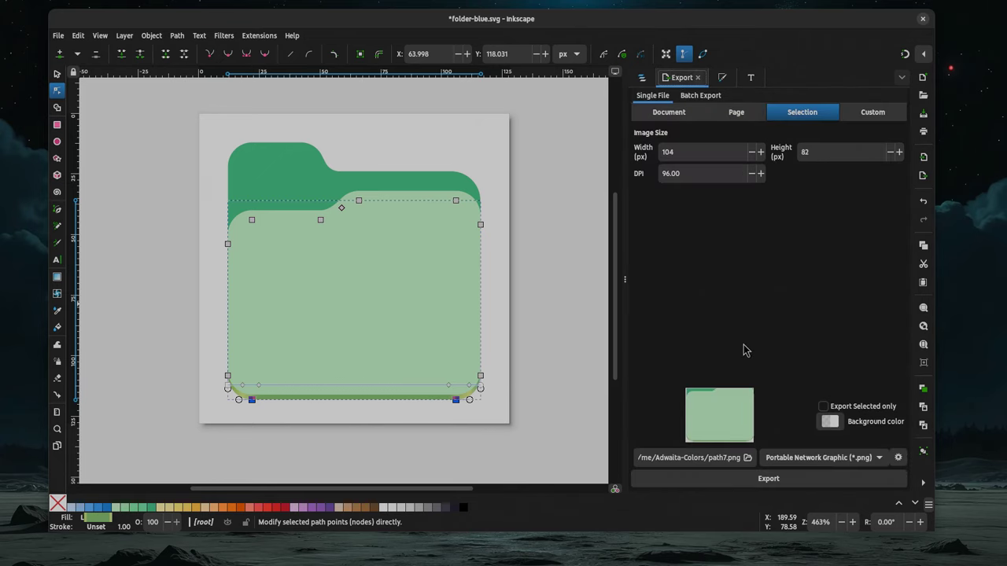
pyautogui.moveTo(207, 124); pyautogui.dragTo(547, 308)
pyautogui.press('s')
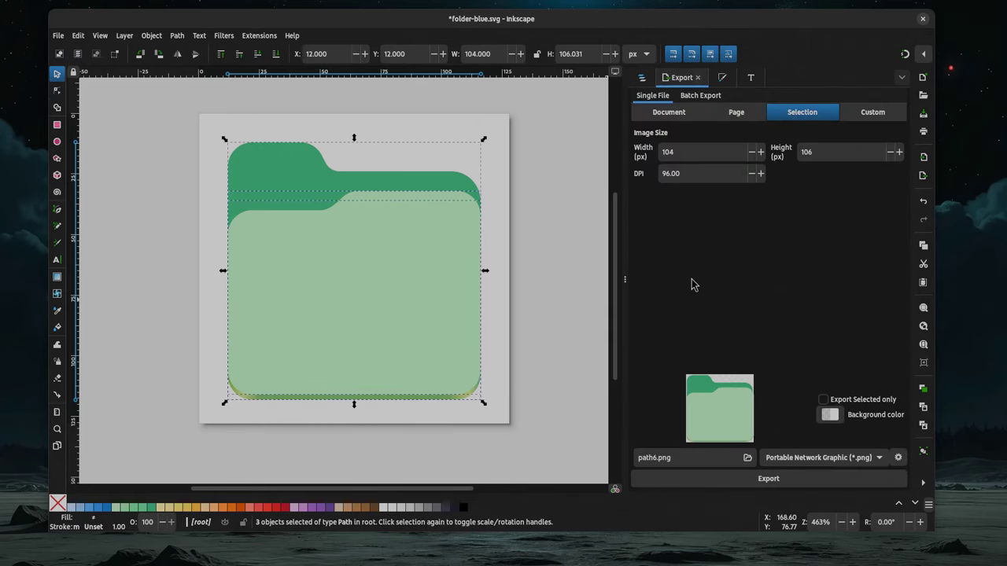
# Check path6.png in Files, then take a region screenshot of the character.
pyautogui.press('super')
pyautogui.scroll(-2, 689, 282)
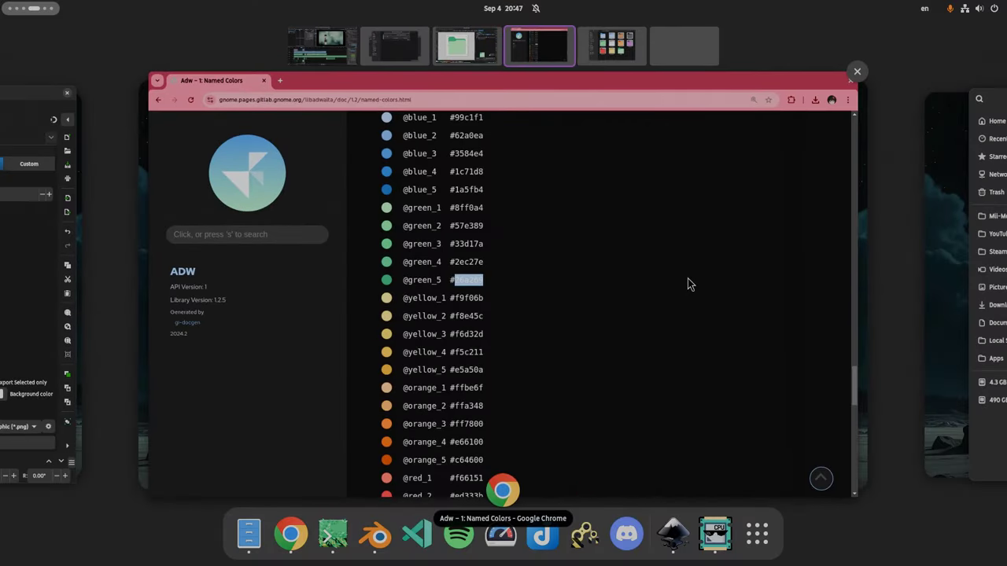
pyautogui.click(614, 294)
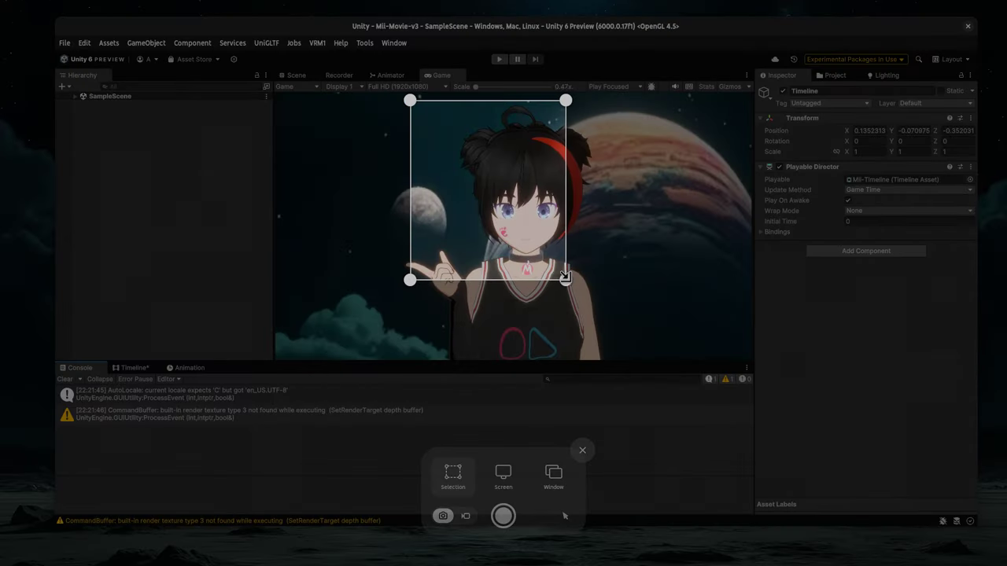
pyautogui.moveTo(509, 241); pyautogui.dragTo(547, 238)
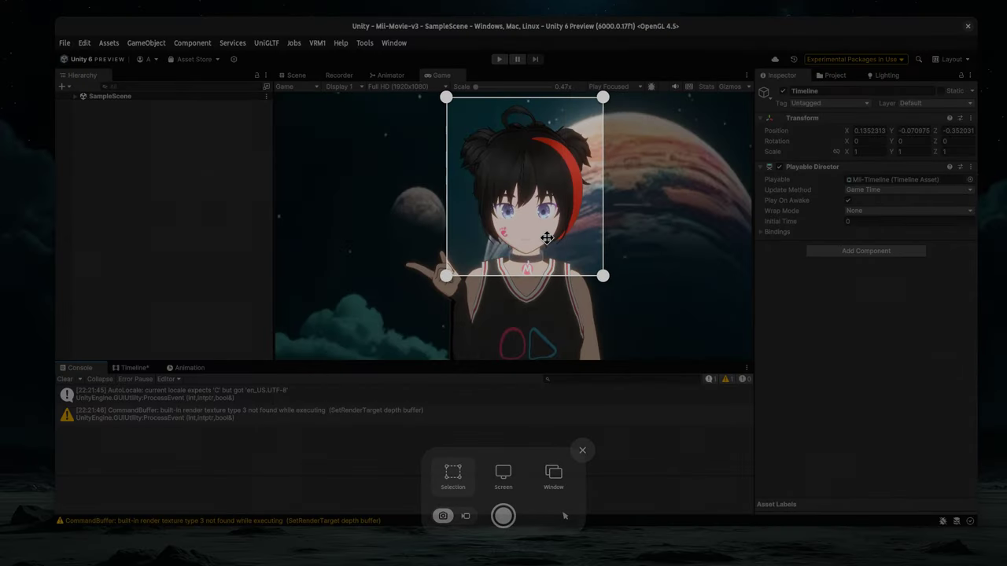
pyautogui.click(504, 516)
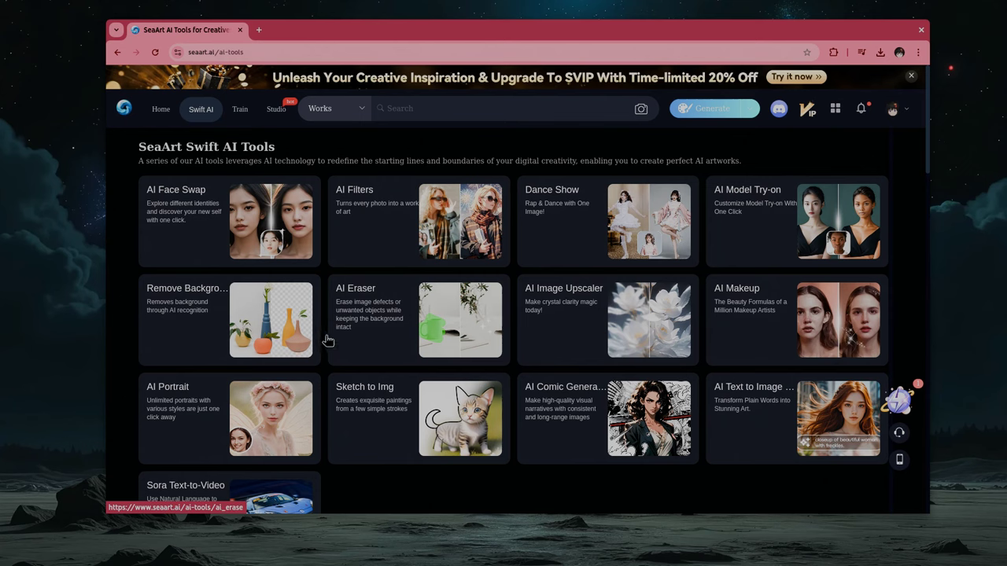
# Upload the 22-25-10 screenshot to SeaArt's Remove Background and compare the result with the before/after slider.
pyautogui.click(281, 303)
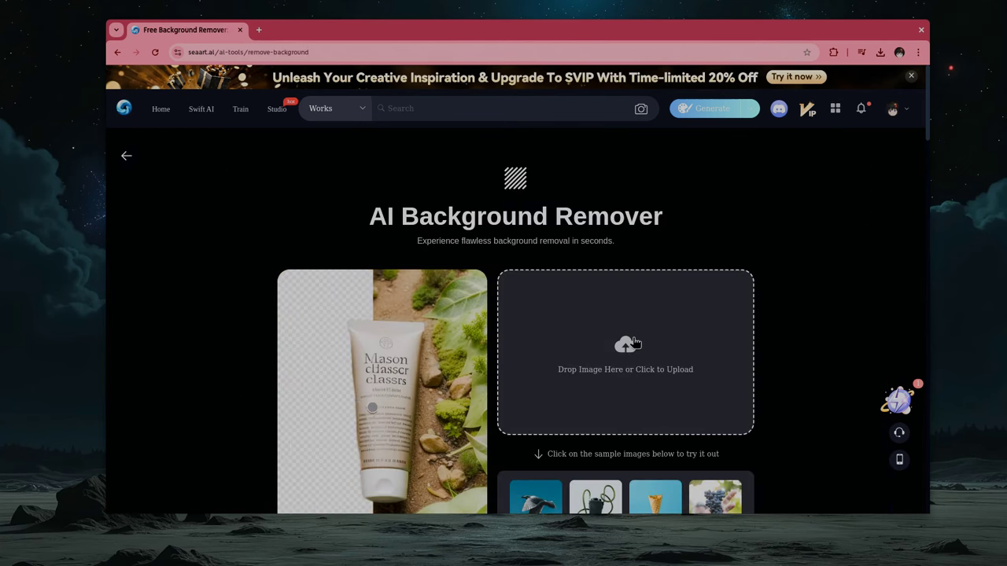
pyautogui.click(634, 344)
pyautogui.click(319, 144)
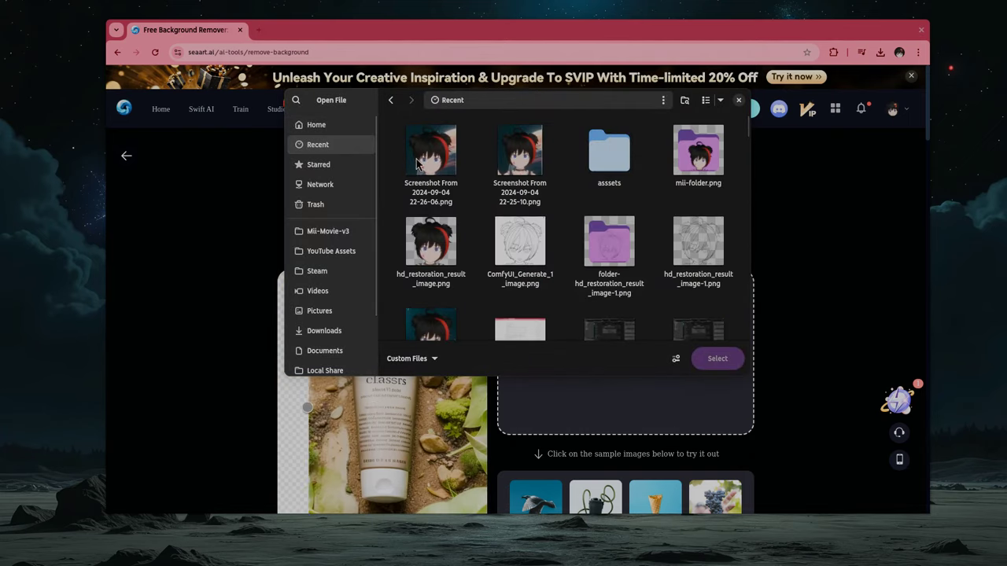
pyautogui.click(513, 173)
pyautogui.click(724, 359)
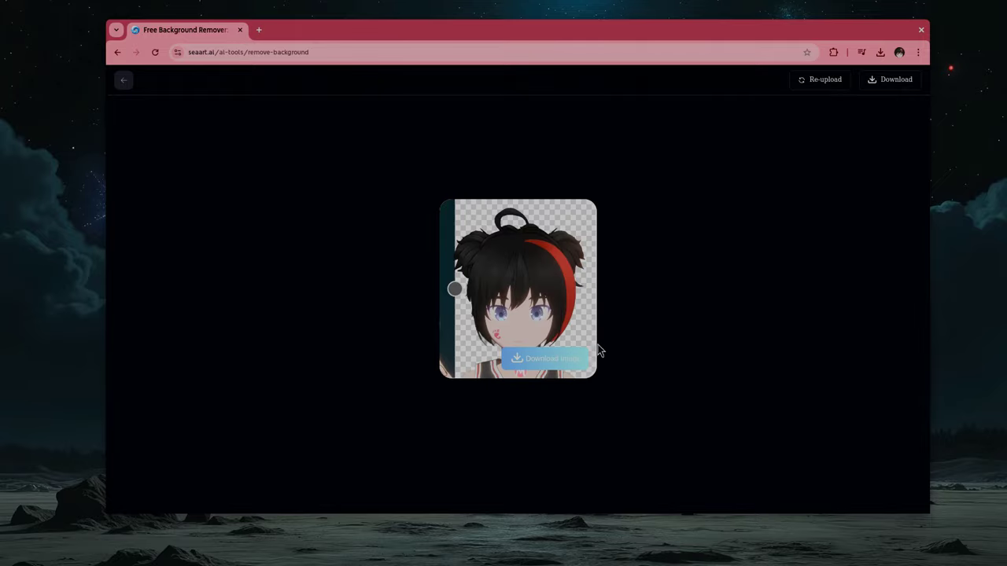
pyautogui.moveTo(454, 299); pyautogui.dragTo(664, 331)
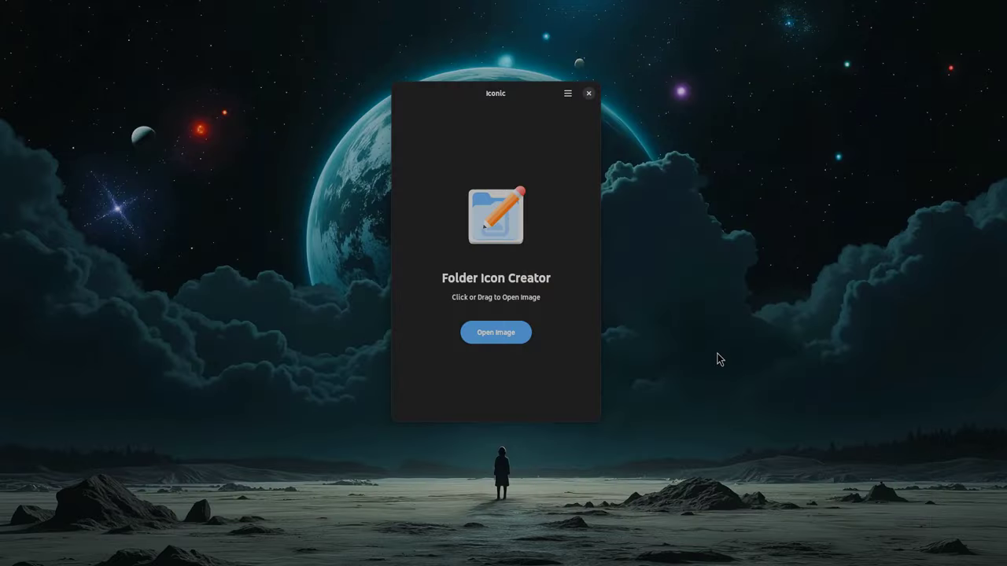
# Load Adwaita-Colors/folder-green.svg as the bottom icon.
pyautogui.click(568, 94)
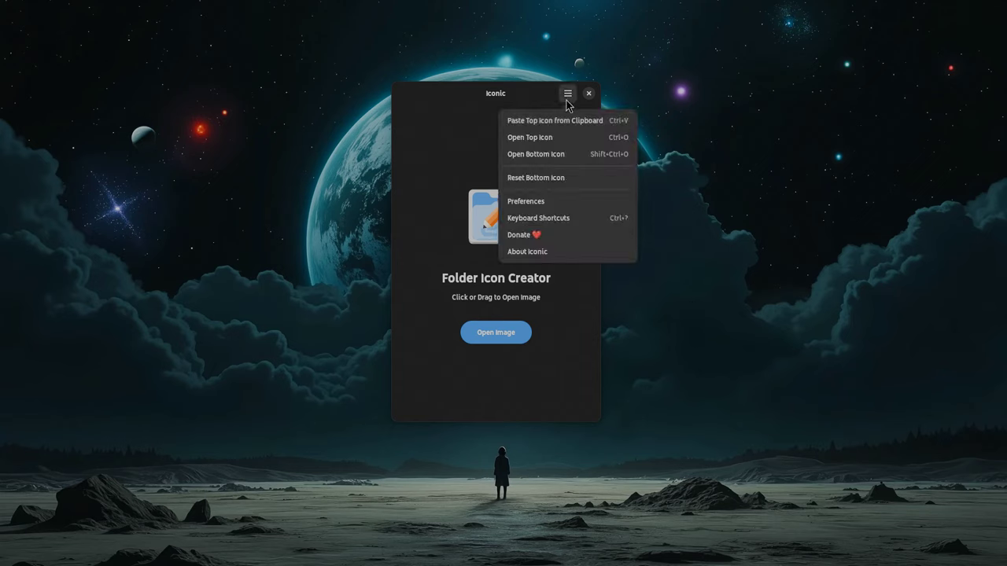
pyautogui.click(560, 158)
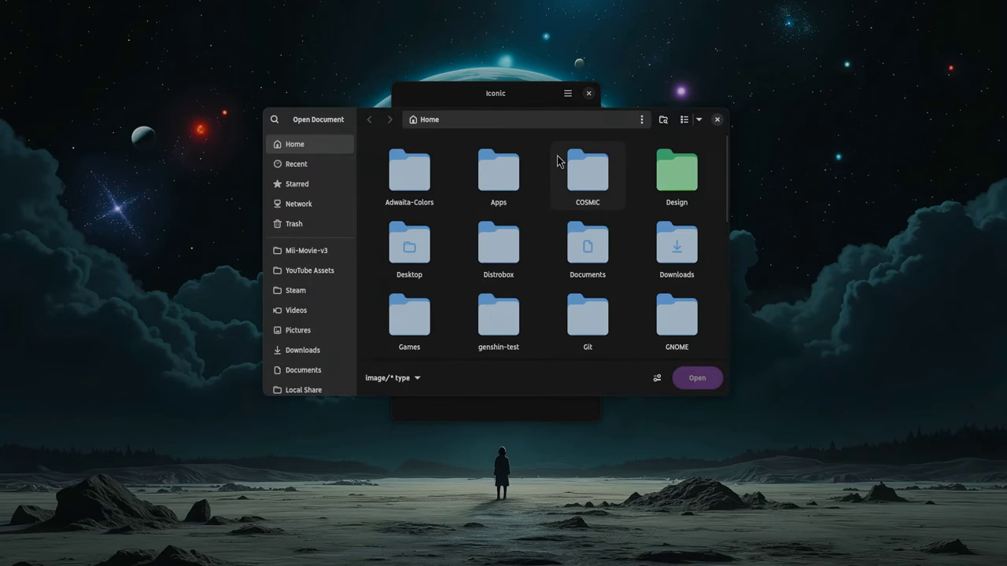
pyautogui.doubleClick(423, 167)
pyautogui.click(420, 244)
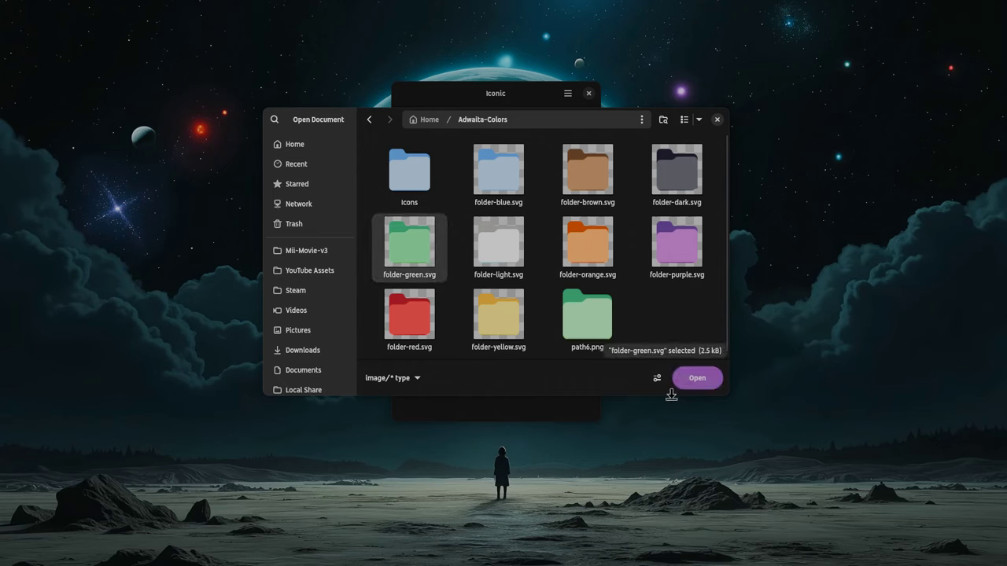
pyautogui.click(694, 383)
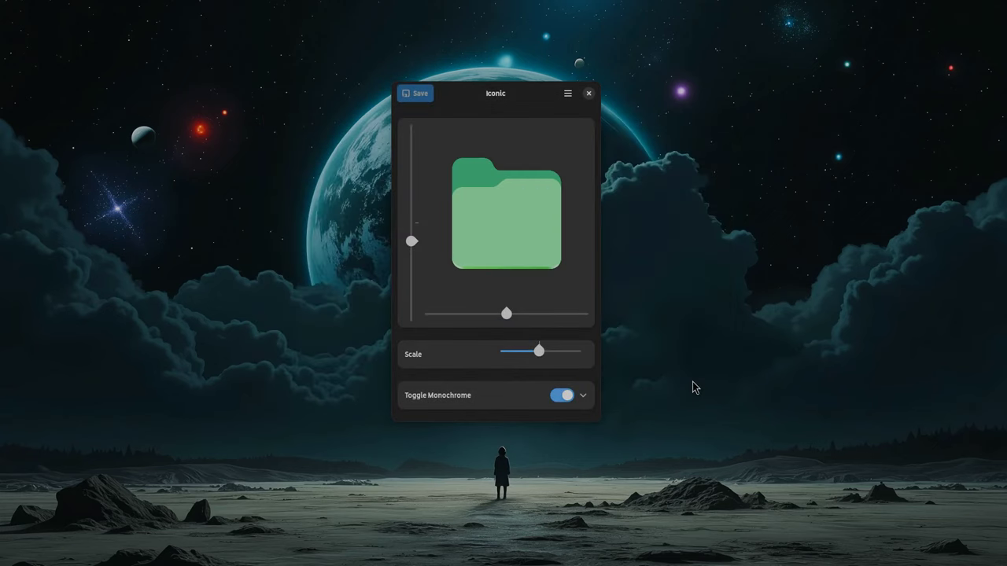
# Load hd_restoration_result_image (2).png as the top icon.
pyautogui.click(567, 93)
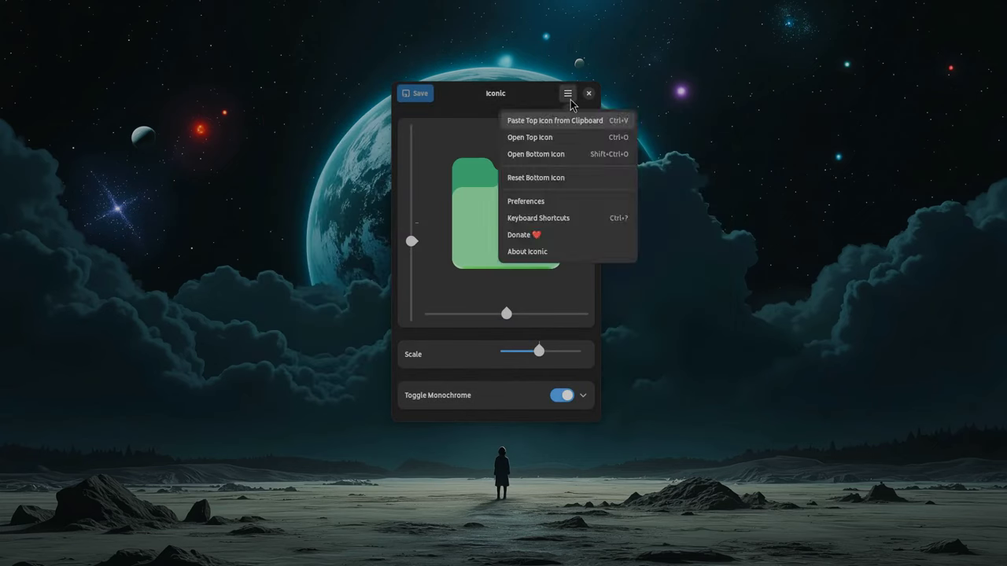
pyautogui.click(564, 141)
pyautogui.scroll(-10, 567, 267)
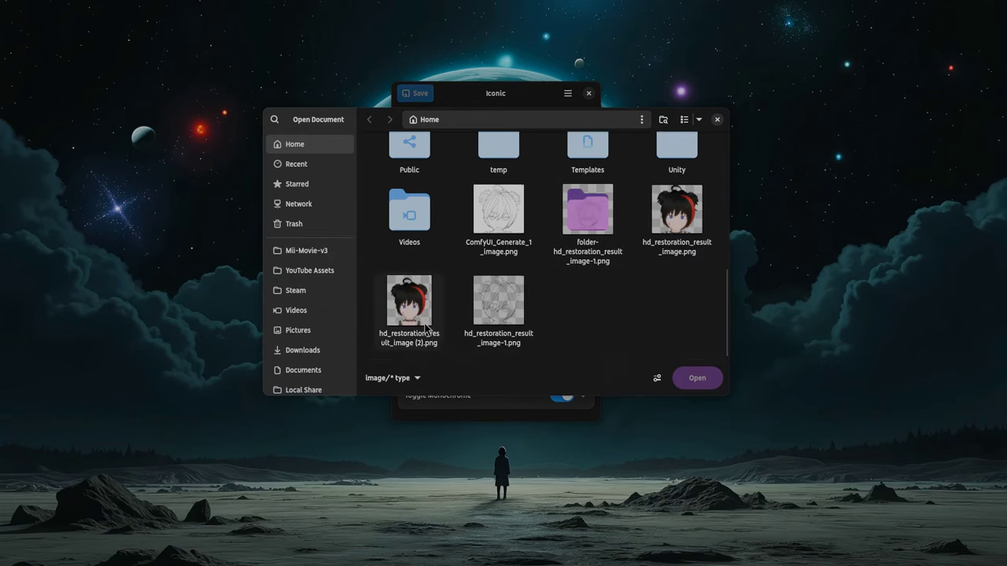
pyautogui.doubleClick(409, 301)
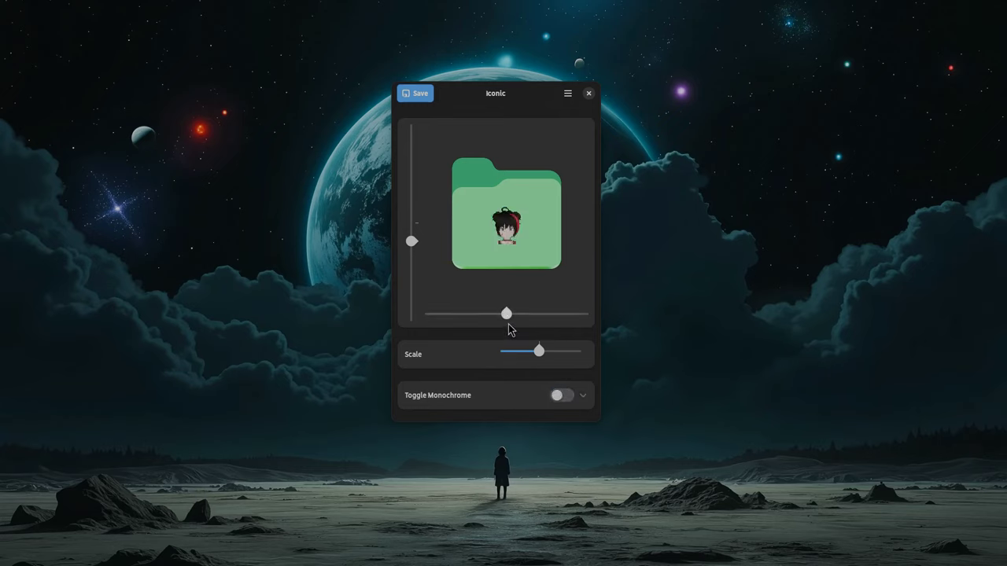
# Enlarge the character and adjust its horizontal and vertical position on the folder.
pyautogui.moveTo(548, 354); pyautogui.dragTo(511, 352)
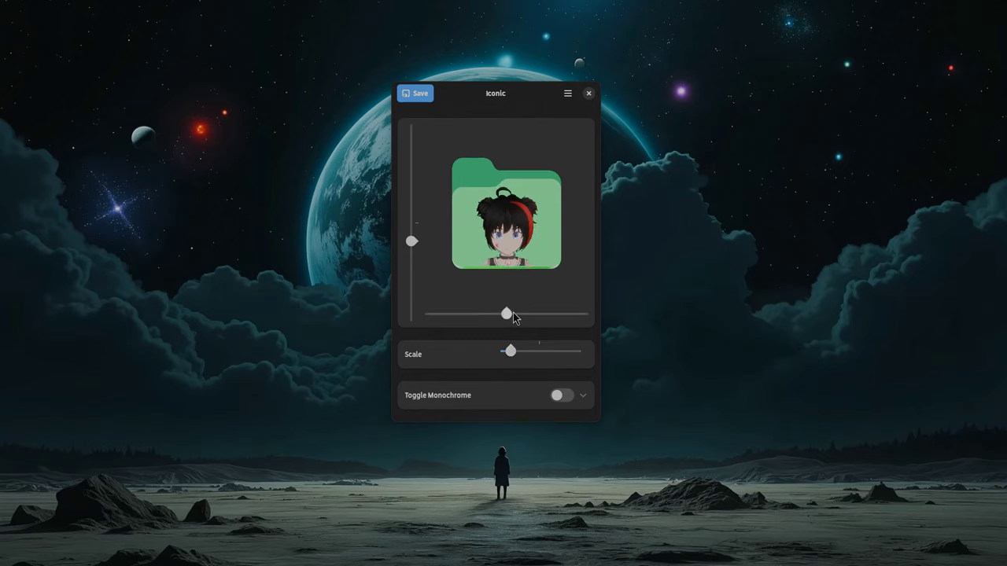
pyautogui.moveTo(511, 313); pyautogui.dragTo(525, 316)
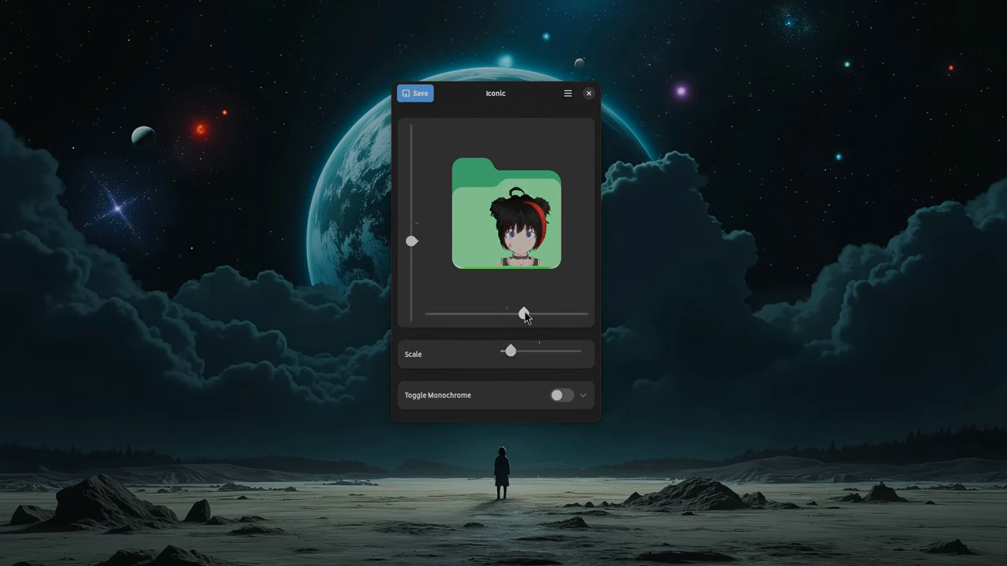
pyautogui.moveTo(415, 247)
pyautogui.mouseDown()
pyautogui.moveTo(416, 228)
pyautogui.moveTo(421, 245)
pyautogui.mouseUp()
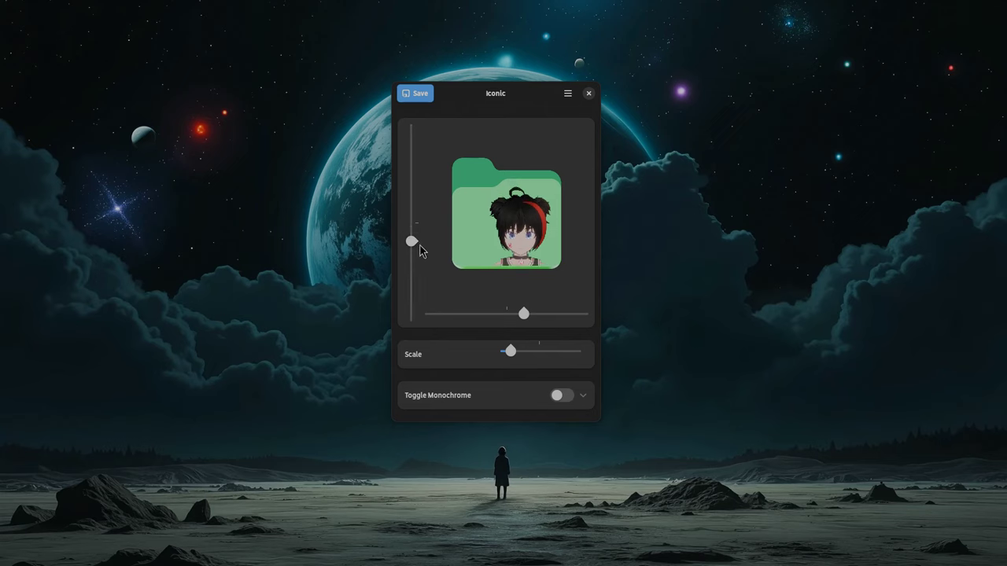
# Save the composited icon as mii-green.png in Adwaita-Colors/Icons.
pyautogui.click(422, 96)
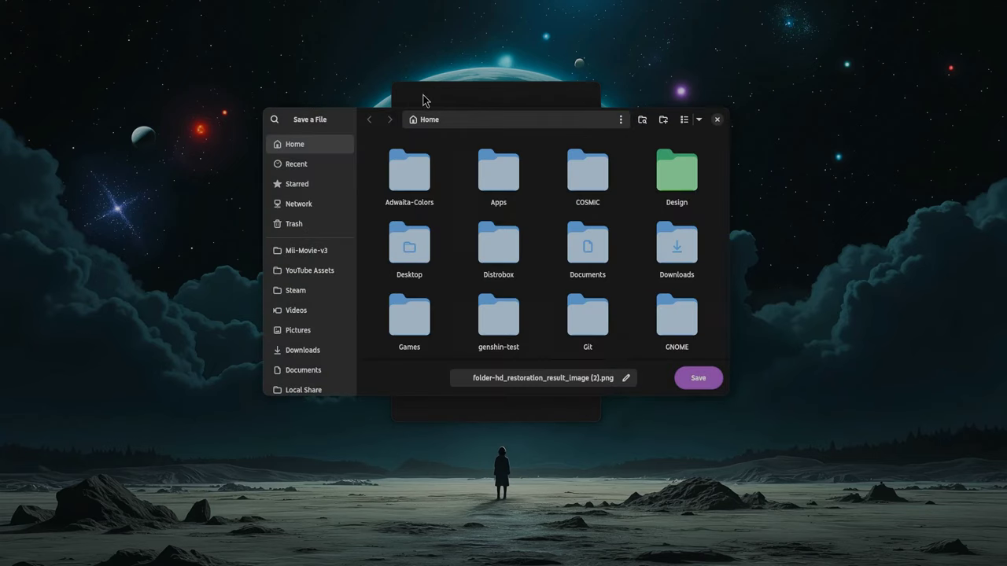
pyautogui.doubleClick(418, 170)
pyautogui.doubleClick(413, 172)
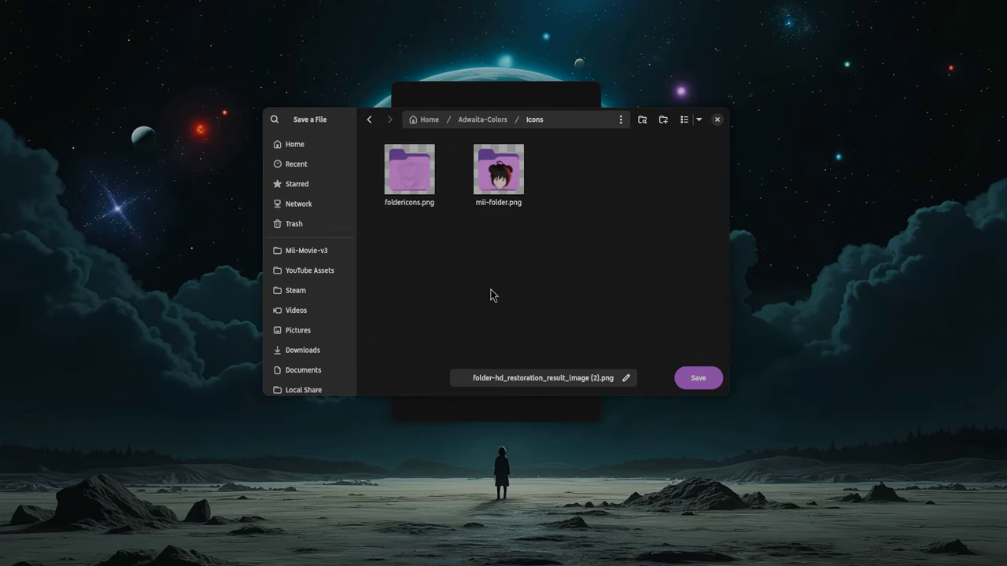
pyautogui.click(525, 376)
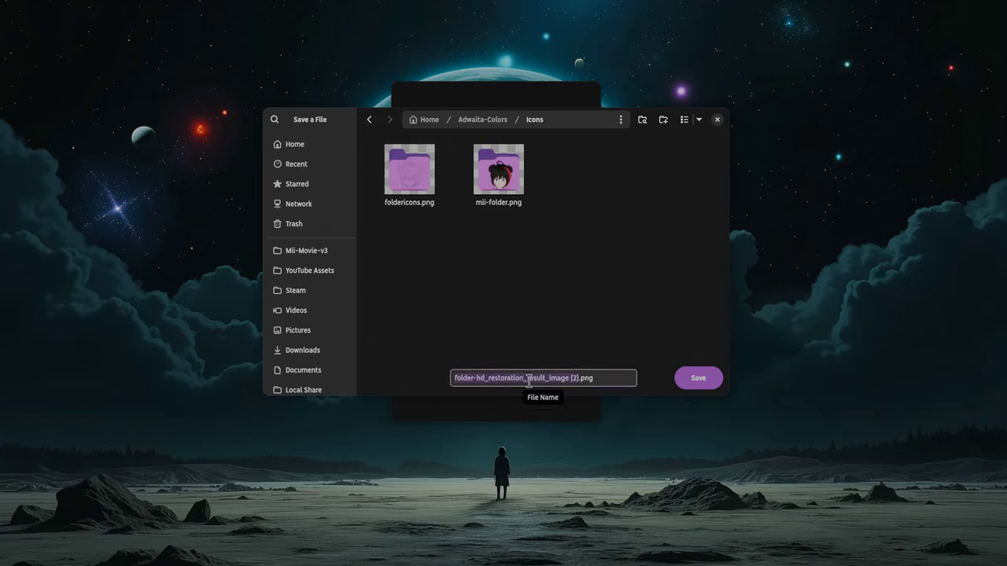
pyautogui.write('mii-green')
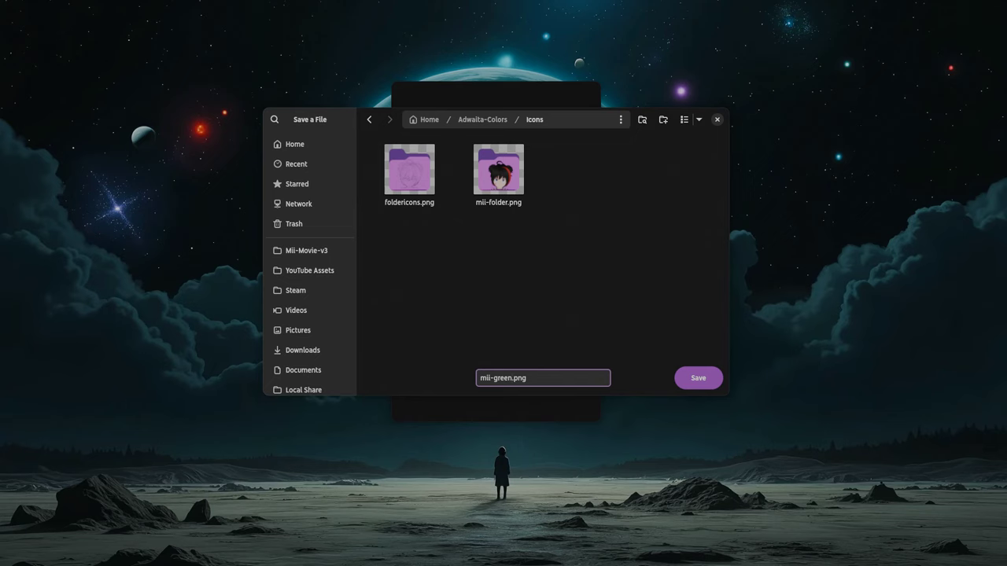
pyautogui.click(695, 382)
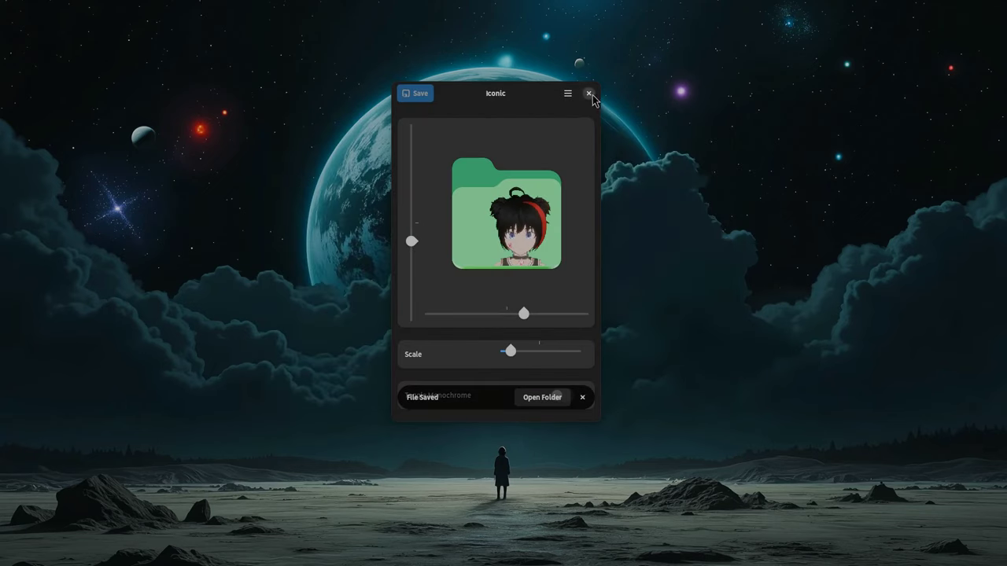
# Move Iconic aside and open a new Files window.
pyautogui.moveTo(542, 101); pyautogui.dragTo(268, 104)
pyautogui.press('super')
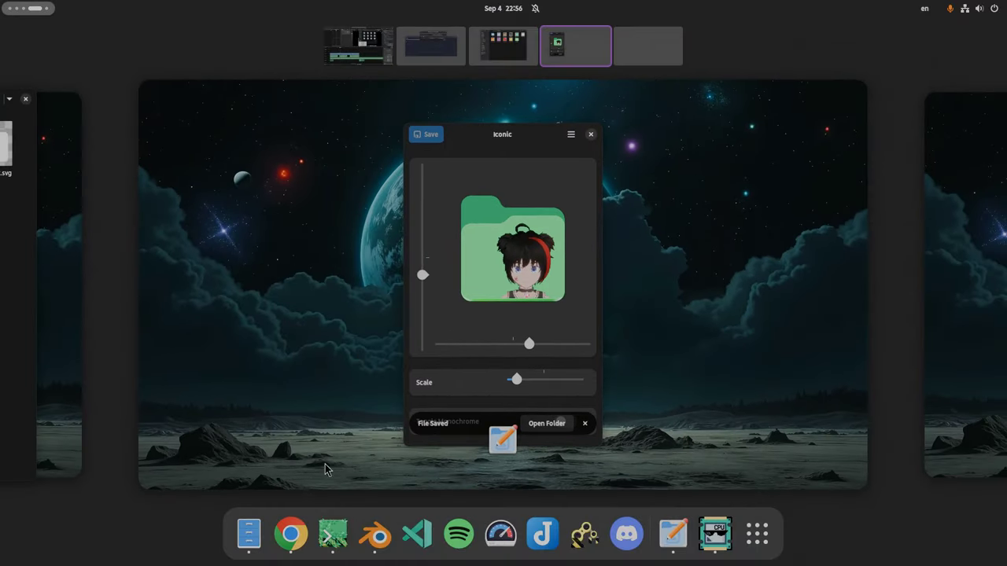
pyautogui.moveTo(257, 540); pyautogui.dragTo(712, 318)
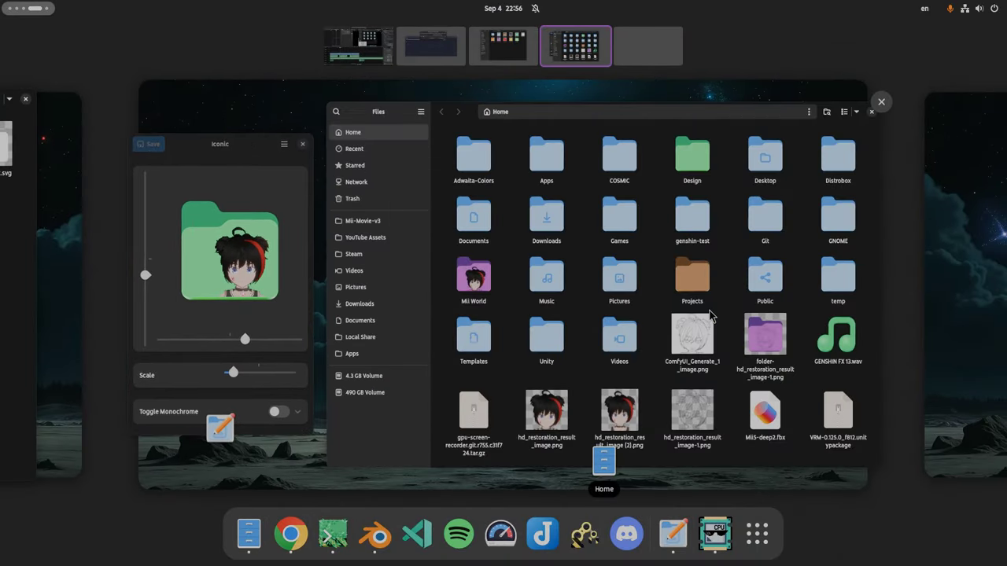
pyautogui.click(576, 306)
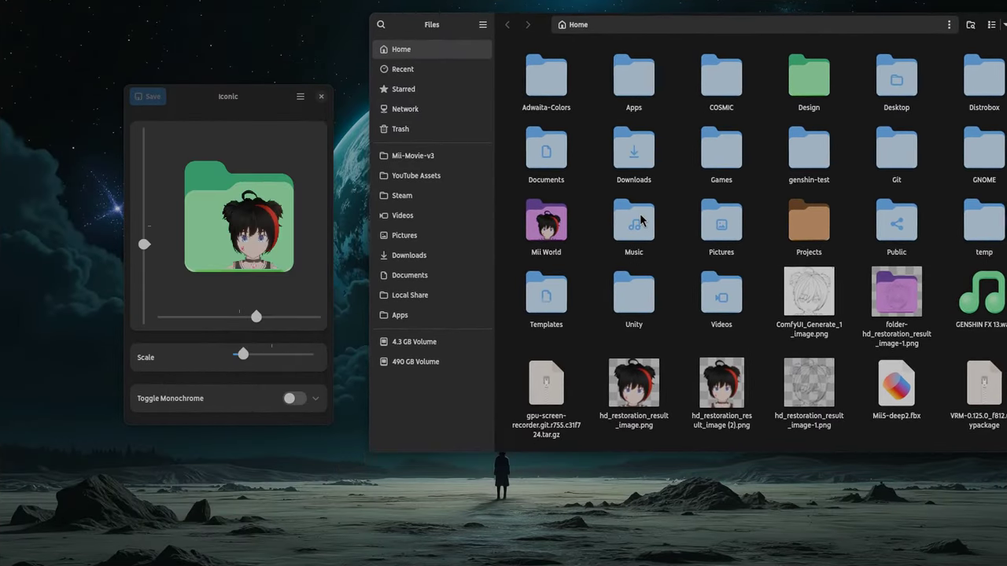
# Set the Adwaita-Colors folder's custom icon to Icons/mii-green.png in its Properties.
pyautogui.click(543, 100)
pyautogui.rightClick(545, 102)
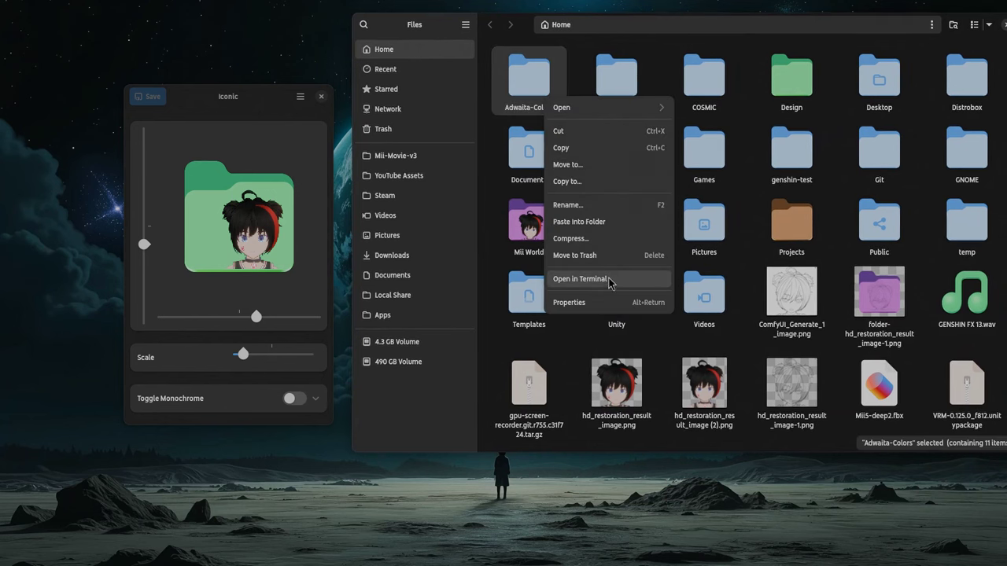
pyautogui.click(595, 303)
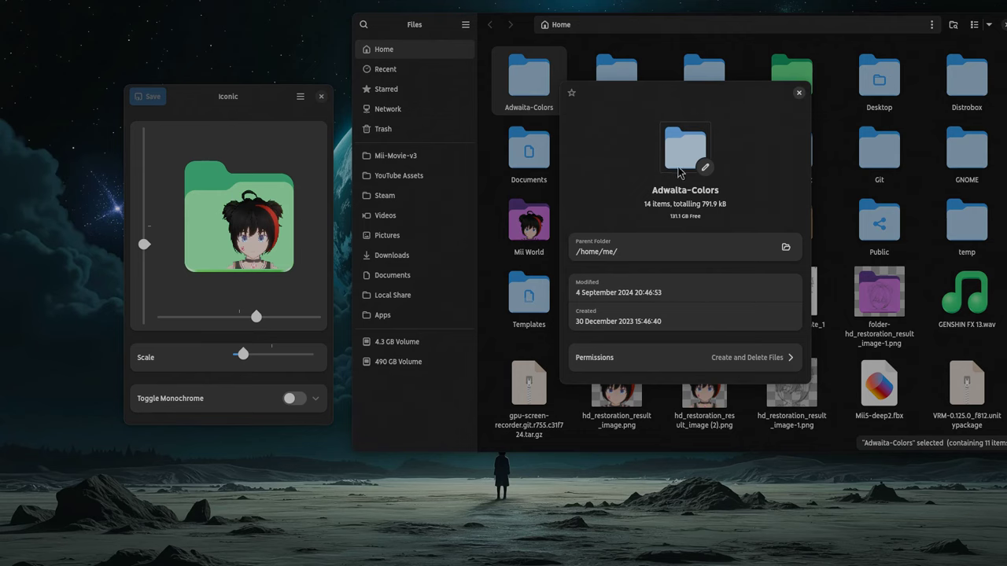
pyautogui.click(698, 173)
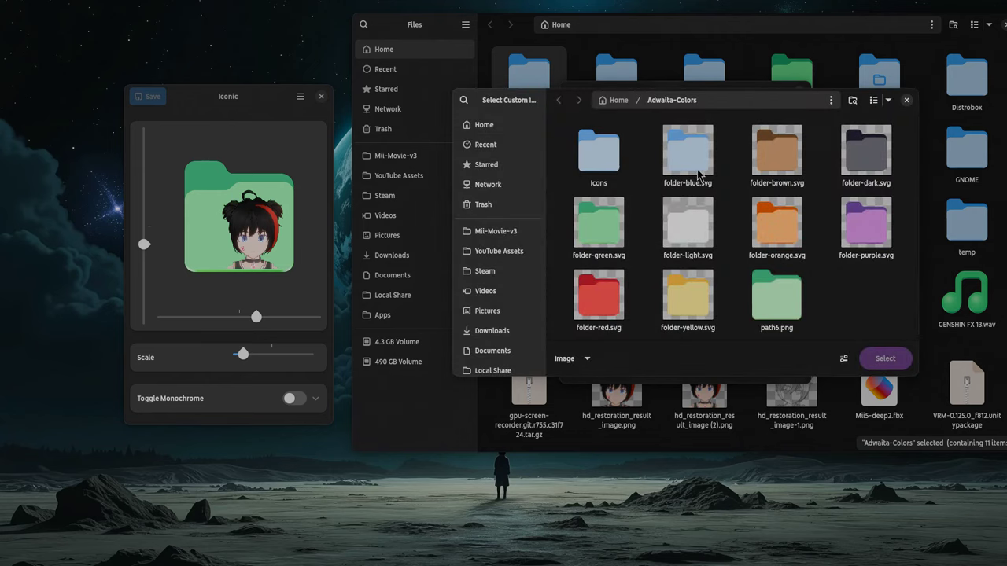
pyautogui.doubleClick(606, 173)
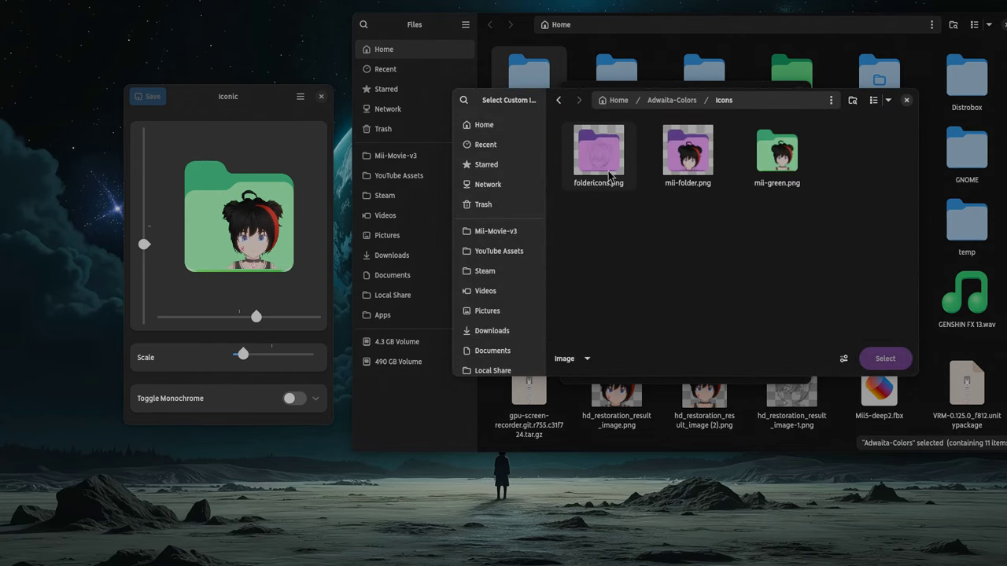
pyautogui.click(776, 154)
pyautogui.click(886, 359)
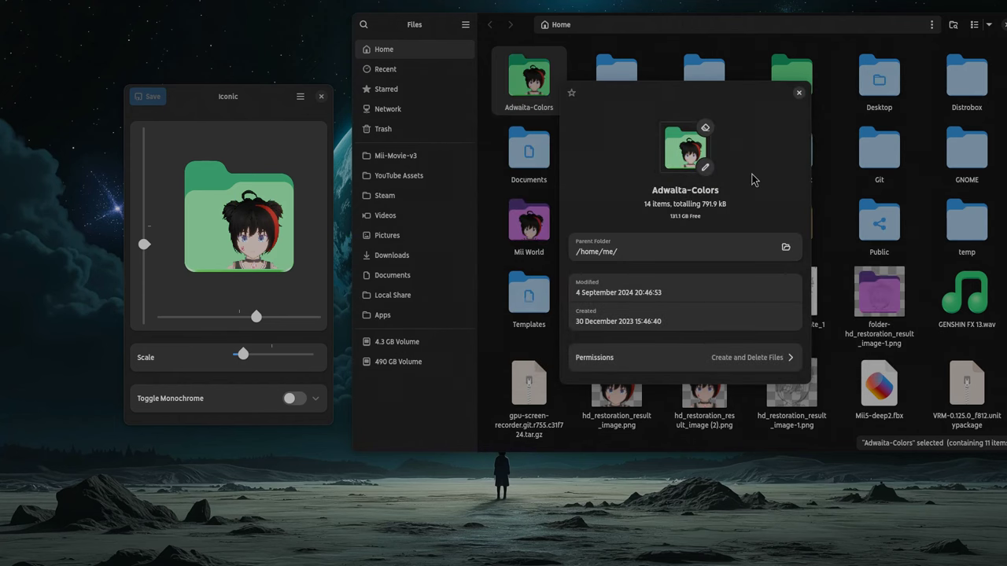
# Close Properties and show the Home folder as a list with larger rows.
pyautogui.click(799, 93)
pyautogui.click(974, 26)
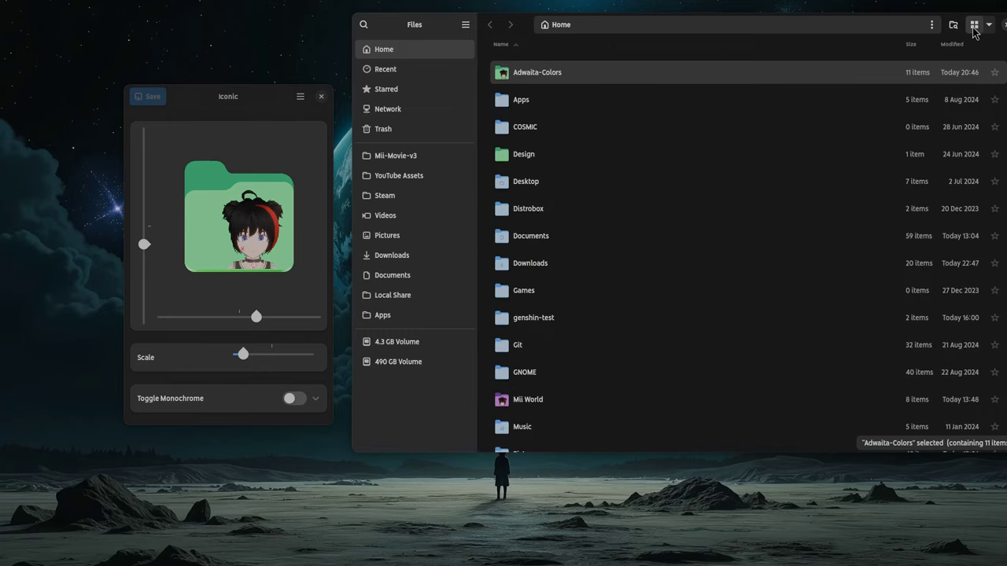
pyautogui.hotkey('ctrl', '+')
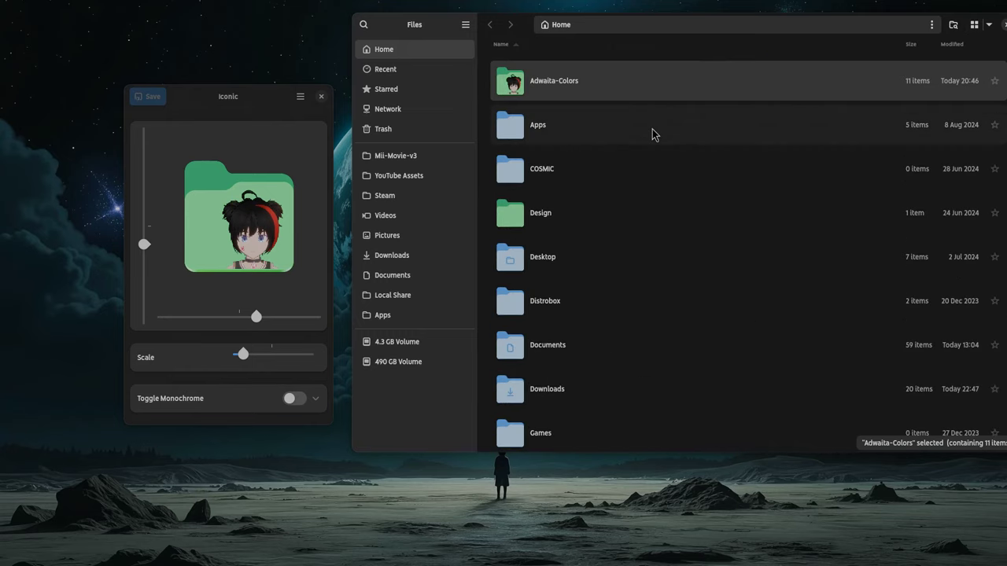